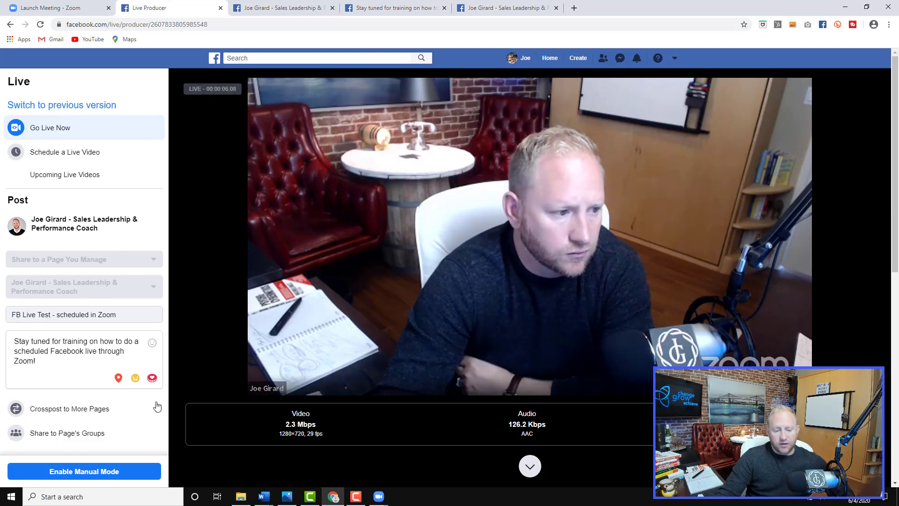
- Bring the Zoom meeting window forward, narrow and reposition it, and open the Share Screen picker
left_click(380, 497)
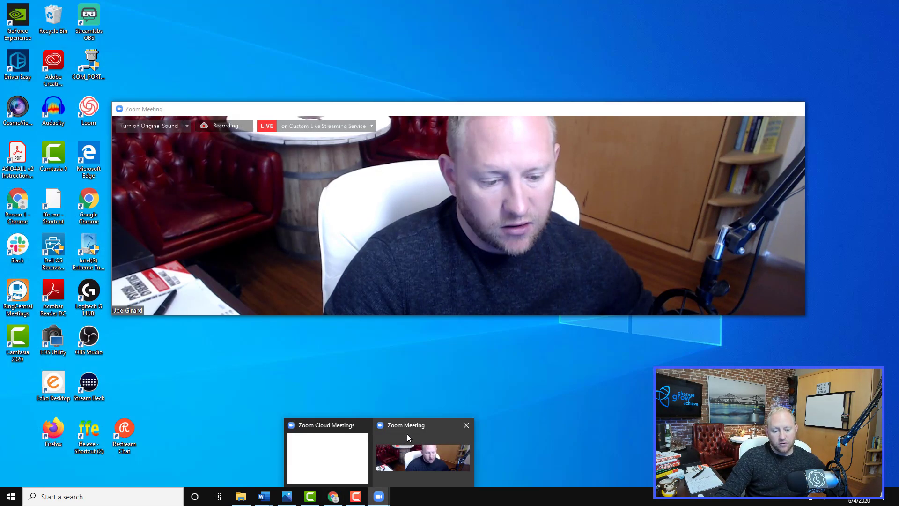
left_click(407, 434)
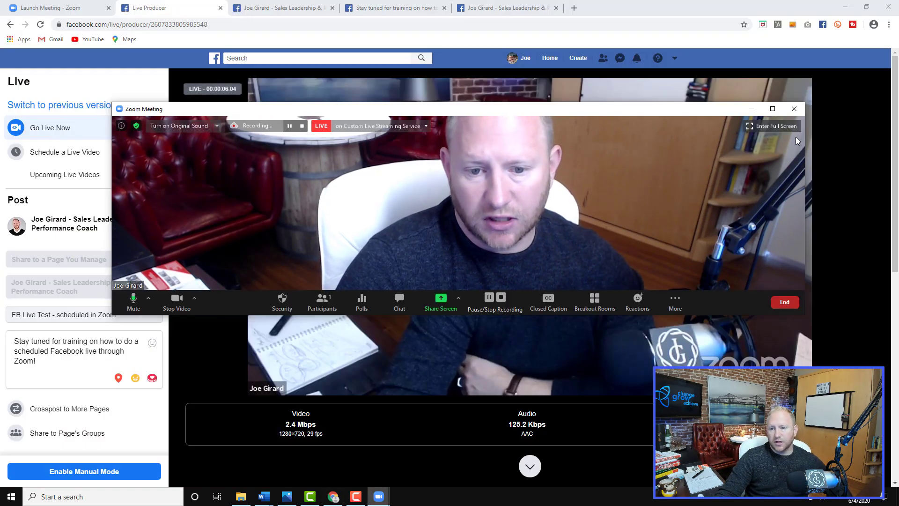
left_click(774, 127)
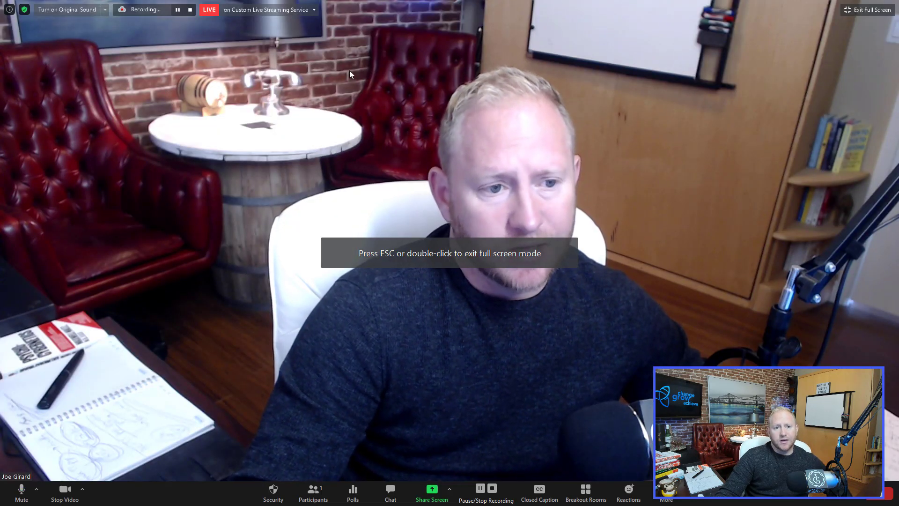
key("Escape")
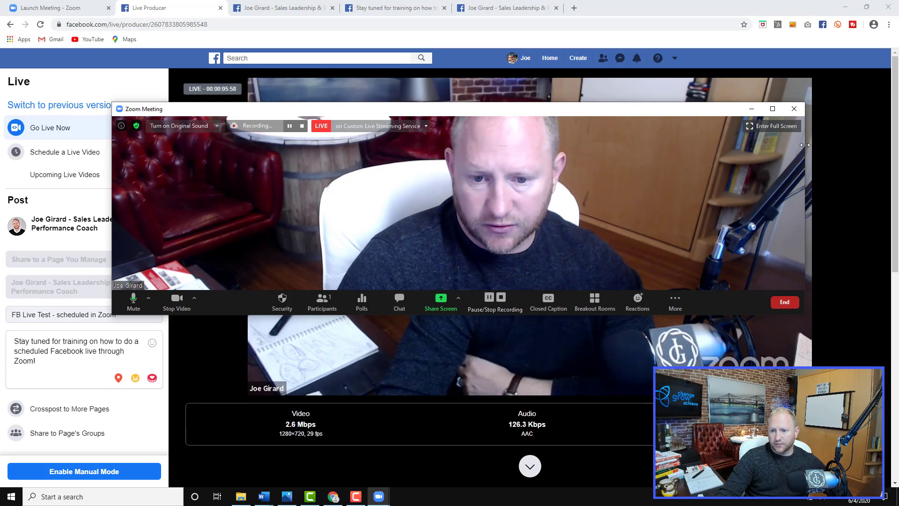
left_click_drag(806, 146, 363, 145)
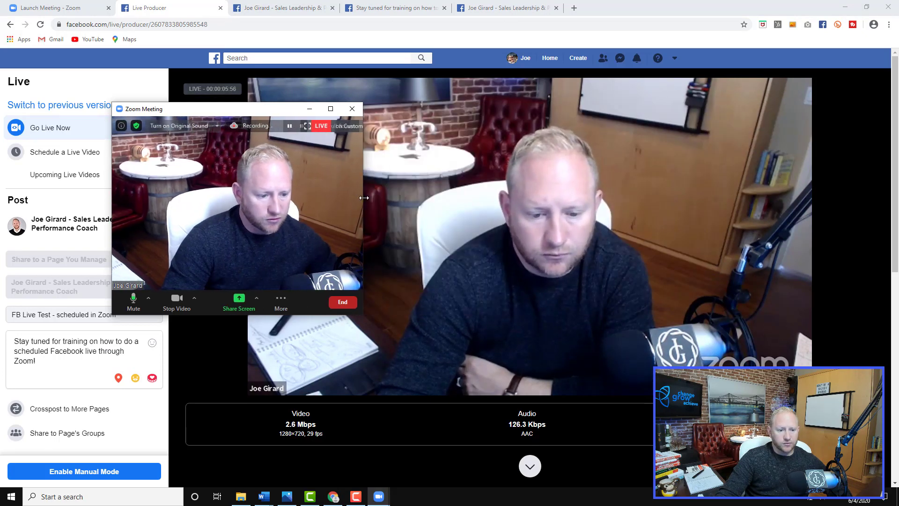
left_click_drag(265, 113, 280, 169)
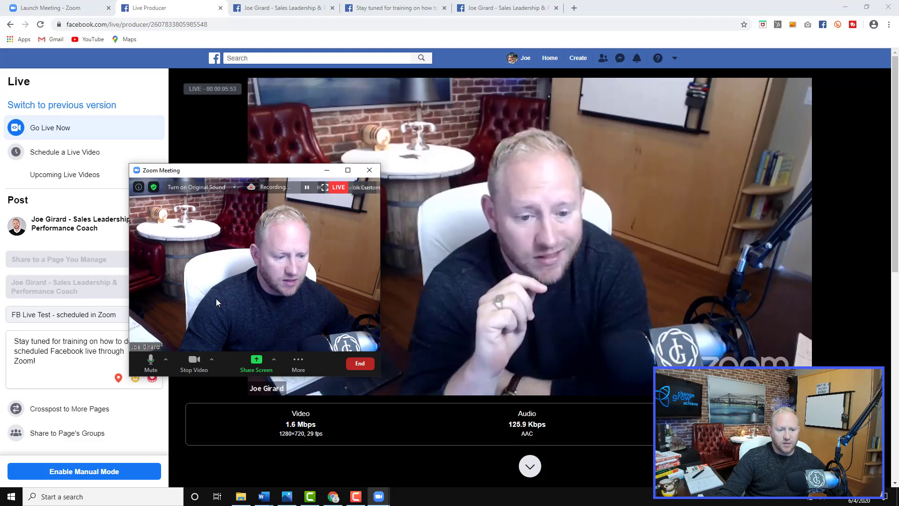
left_click(257, 369)
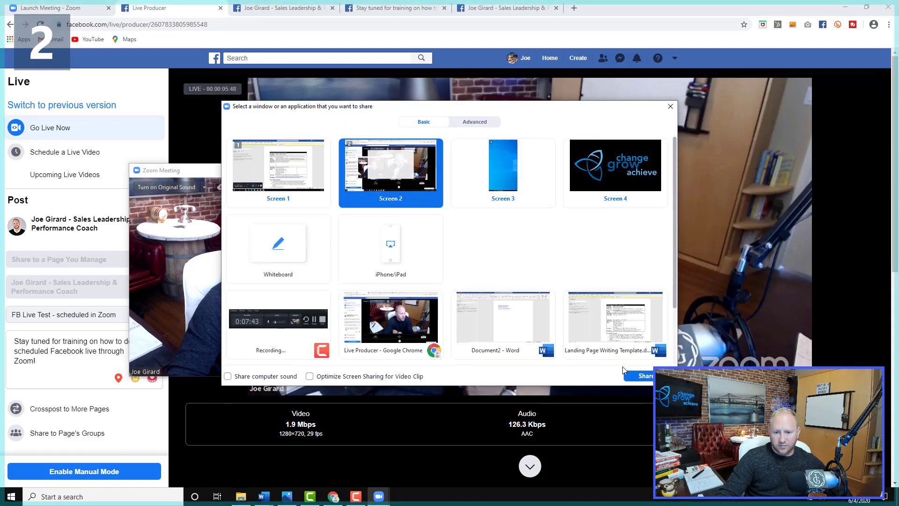
- Share Screen 2 so the Live Producer page appears in the live stream
left_click(643, 377)
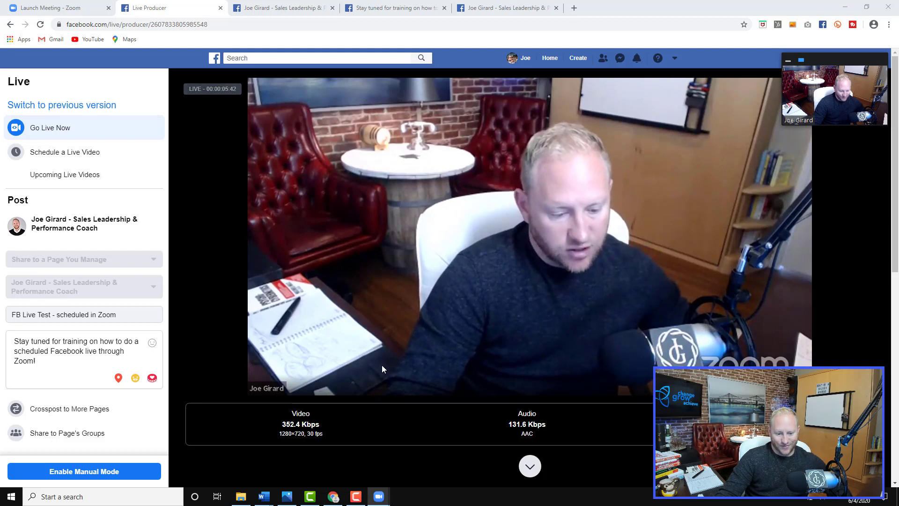
mouse_move(369, 493)
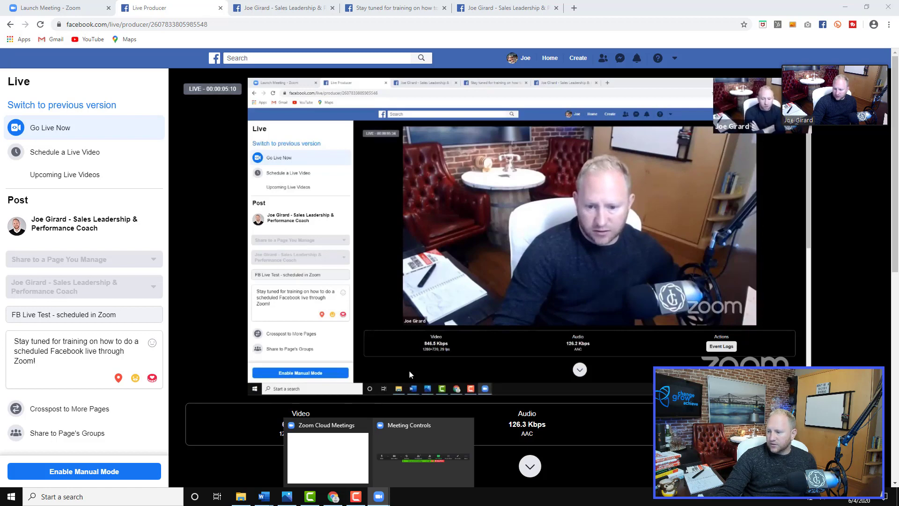
- Stop sharing in Zoom, then shrink the meeting window to a floating thumbnail
left_click(423, 457)
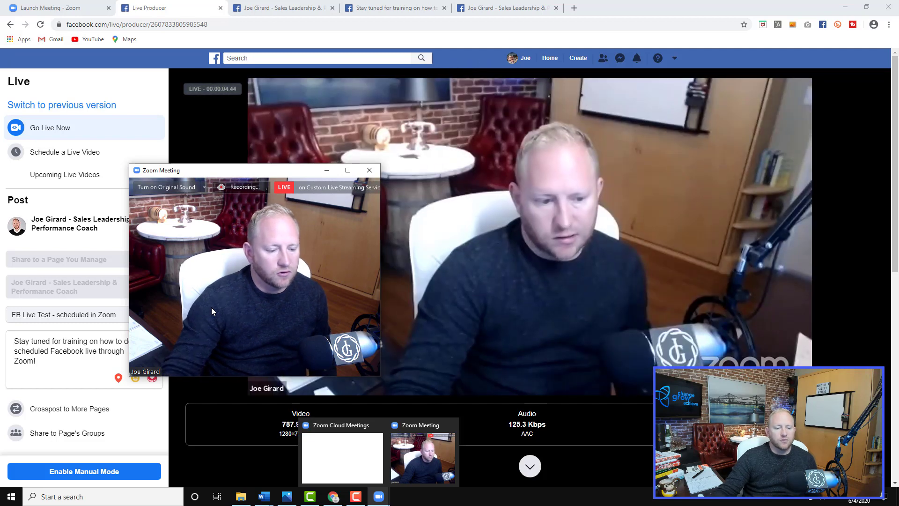
left_click_drag(271, 171, 322, 131)
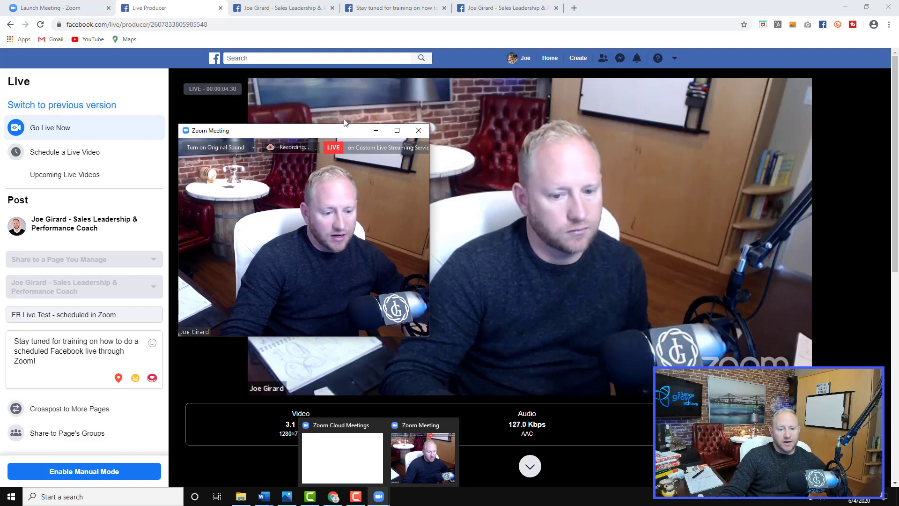
mouse_move(397, 157)
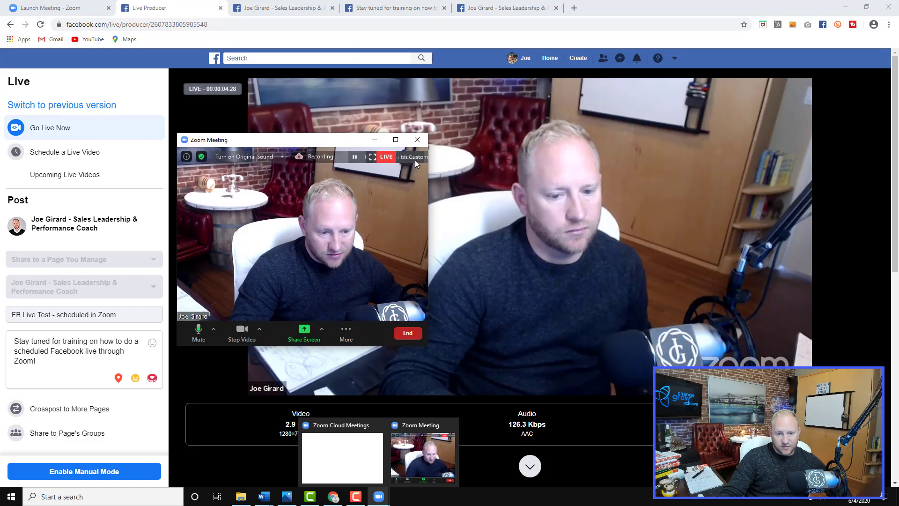
left_click(388, 140)
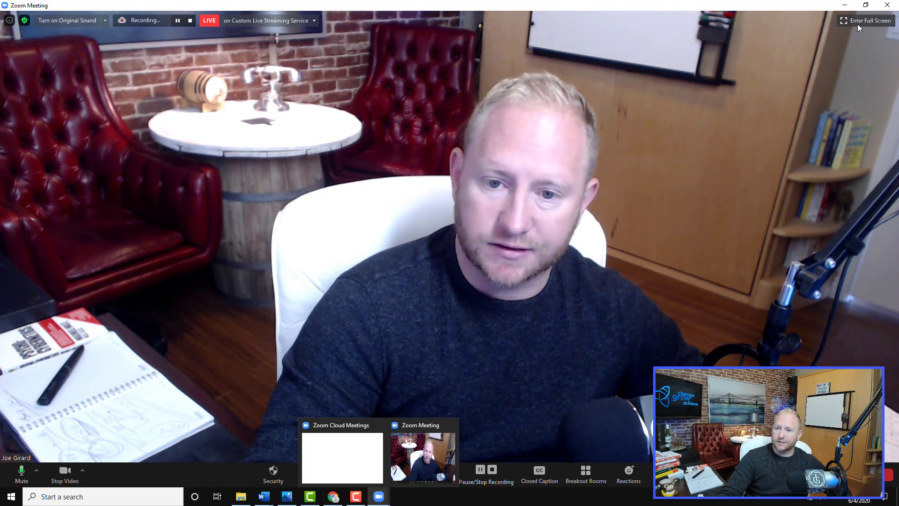
left_click(865, 6)
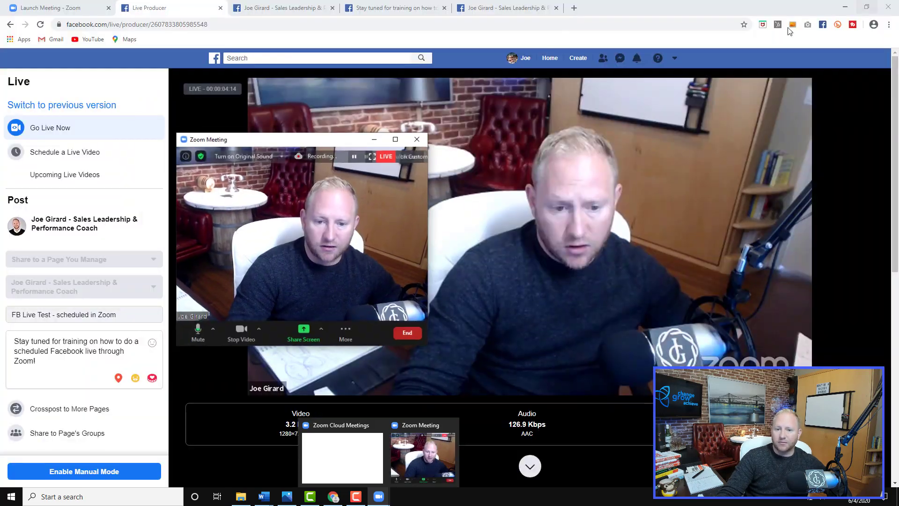
left_click(375, 143)
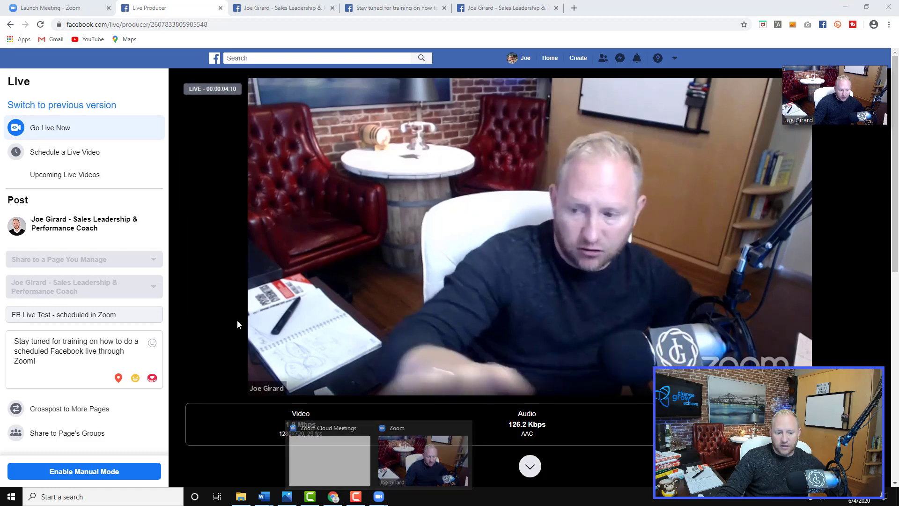
- Check the scheduled live post and the Live Producer stream view
left_click(404, 7)
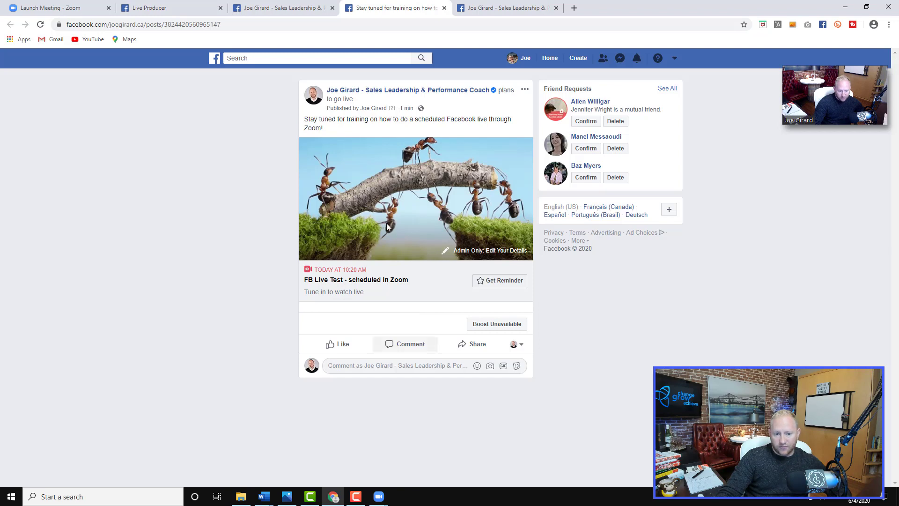
left_click(167, 9)
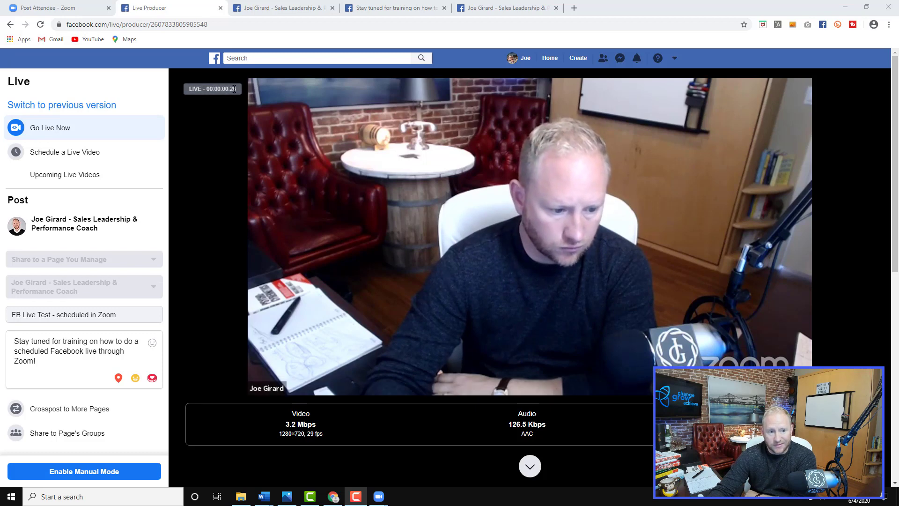
left_click(399, 7)
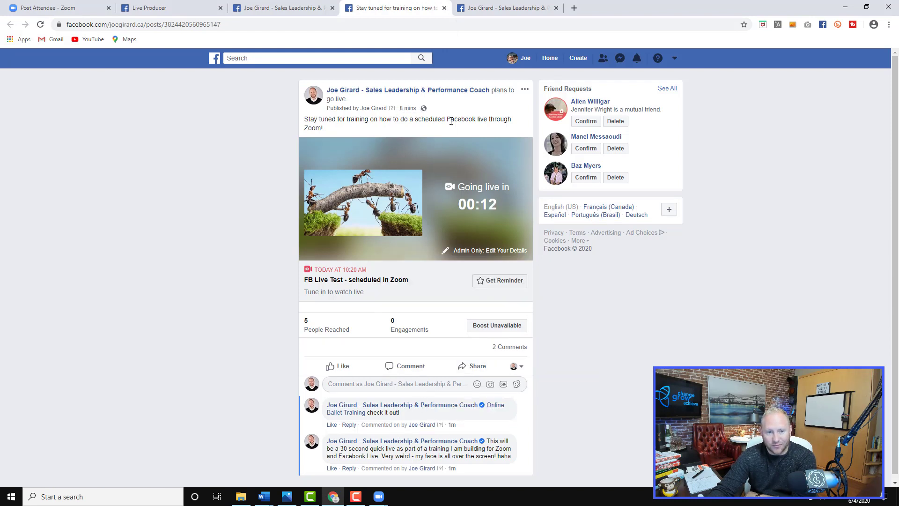
- Move and narrow the Zoom window off the post, then view the broadcast live in Live Producer
mouse_move(379, 497)
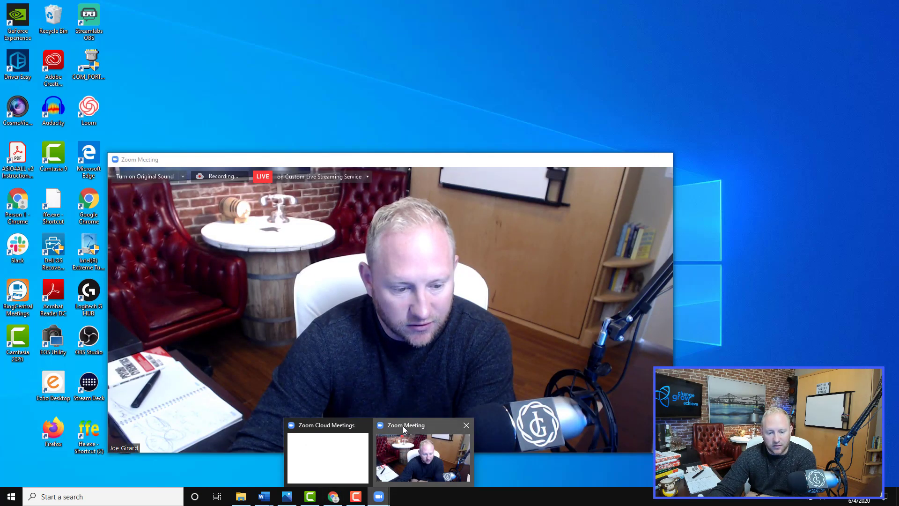
left_click(403, 426)
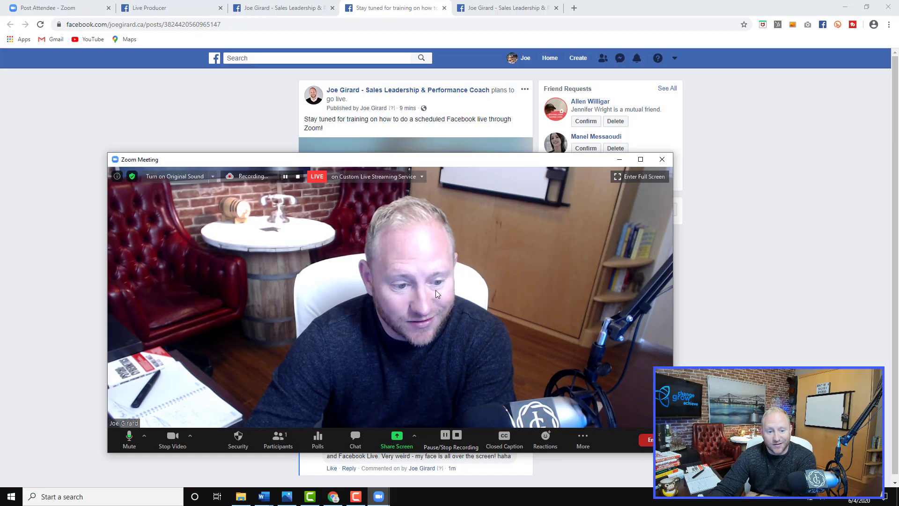
left_click_drag(466, 159, 562, 147)
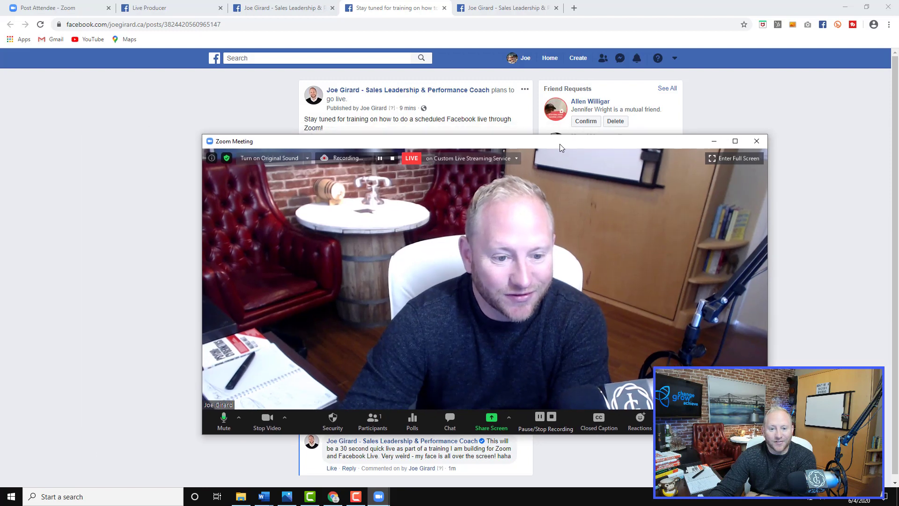
left_click_drag(769, 206, 653, 206)
left_click_drag(535, 145, 627, 117)
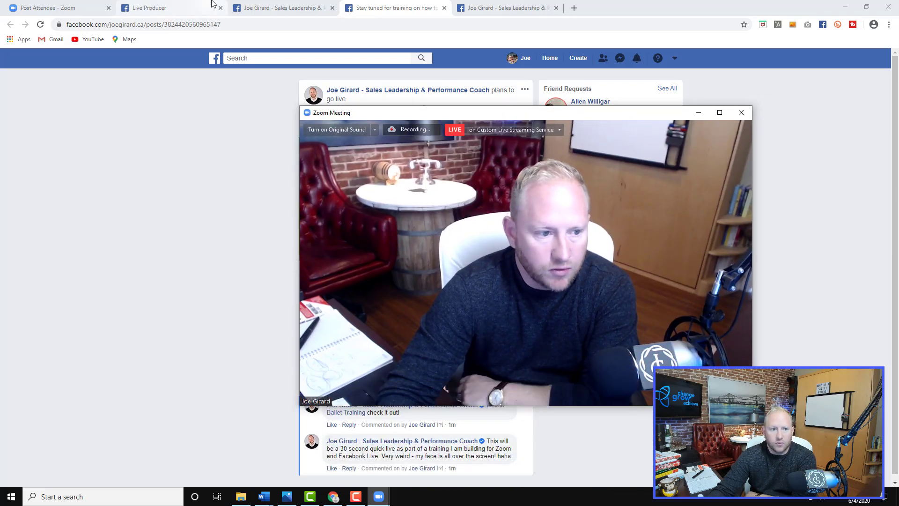
left_click_drag(509, 117, 229, 92)
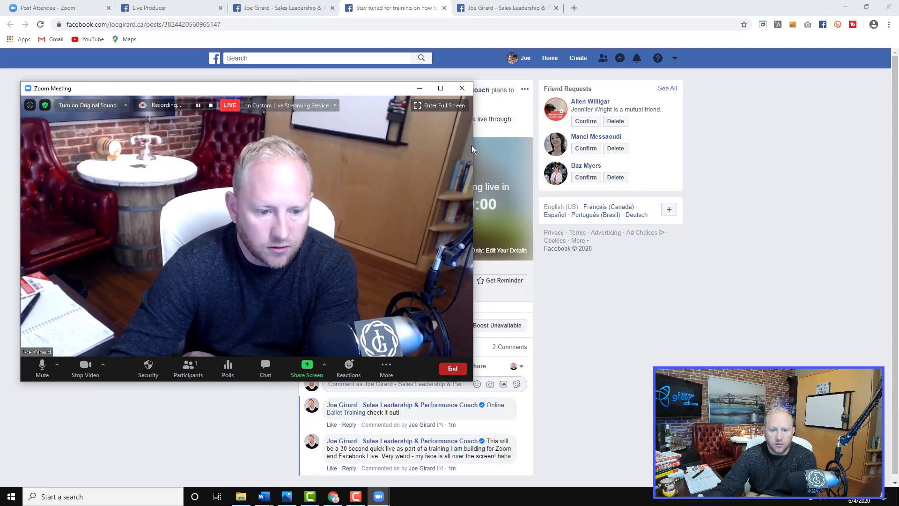
left_click_drag(474, 146, 306, 146)
left_click(170, 5)
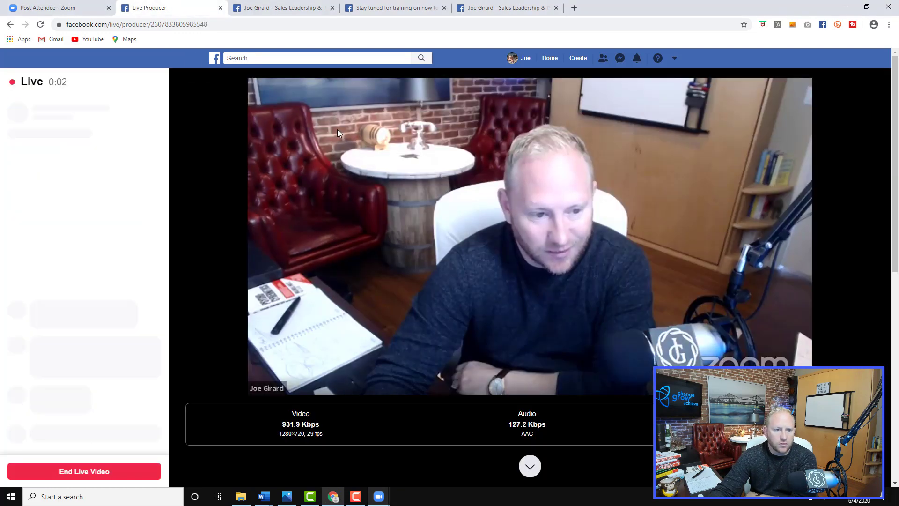
- Show the 'Stay tuned for training…' live post with the Zoom meeting window placed beside it
left_click(395, 4)
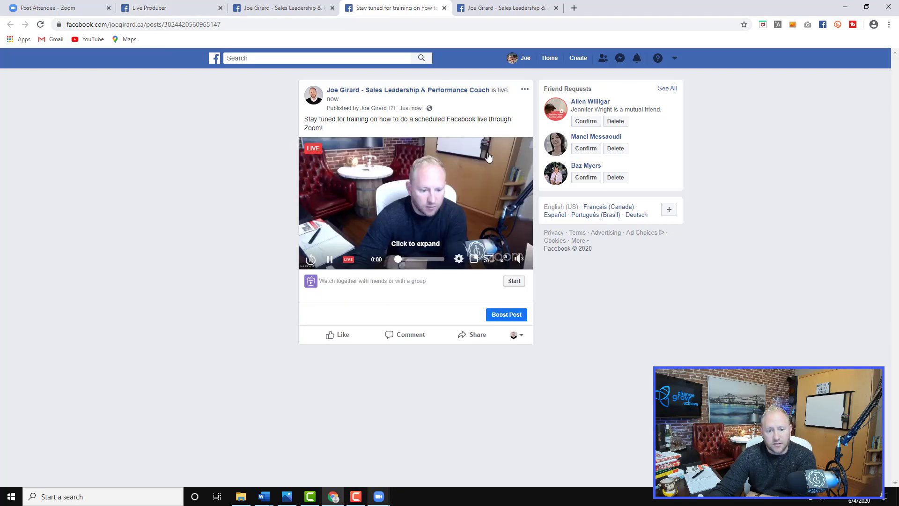
mouse_move(385, 497)
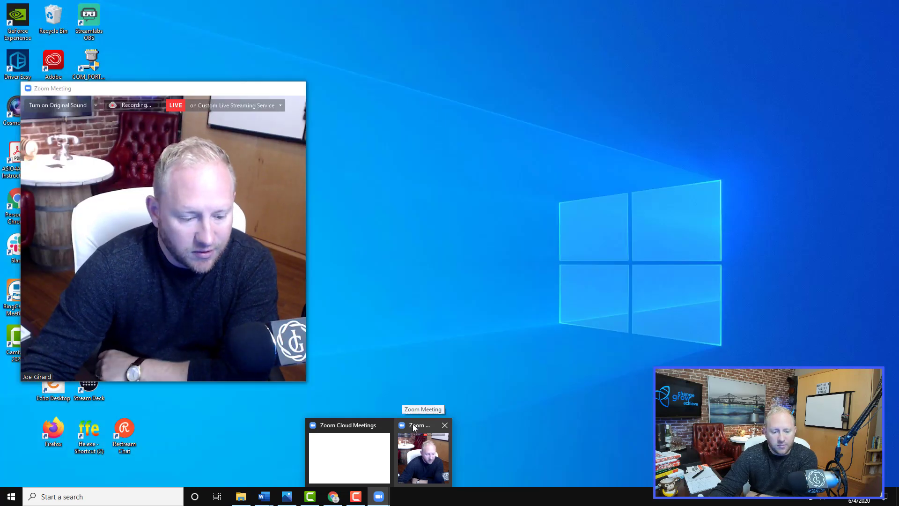
left_click(412, 424)
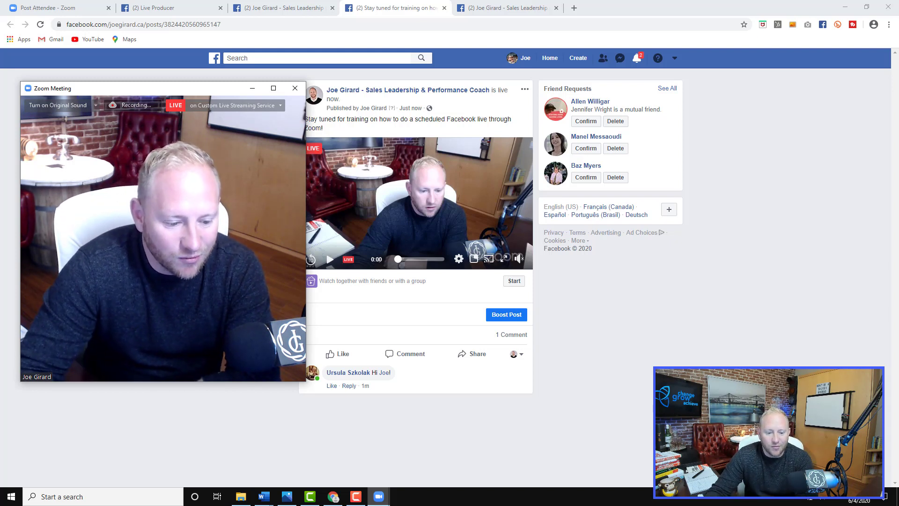
mouse_move(147, 107)
left_click_drag(151, 89, 179, 84)
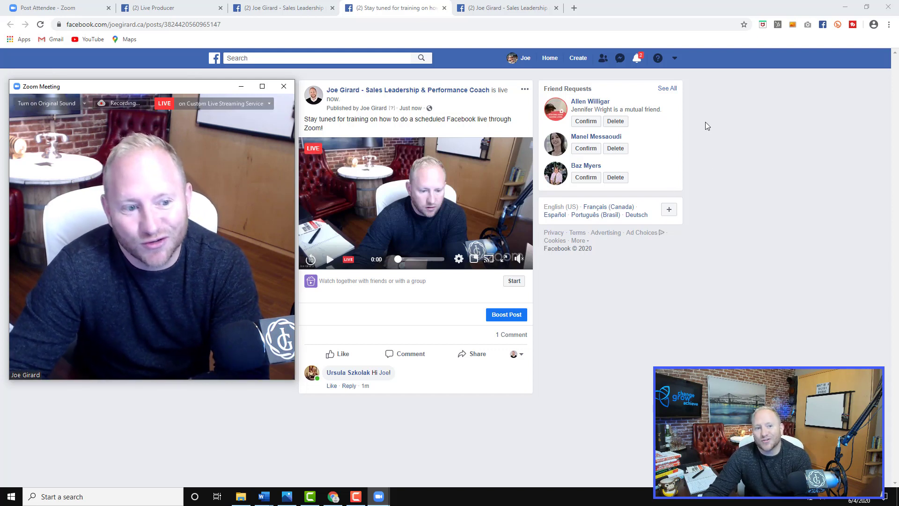
mouse_move(223, 191)
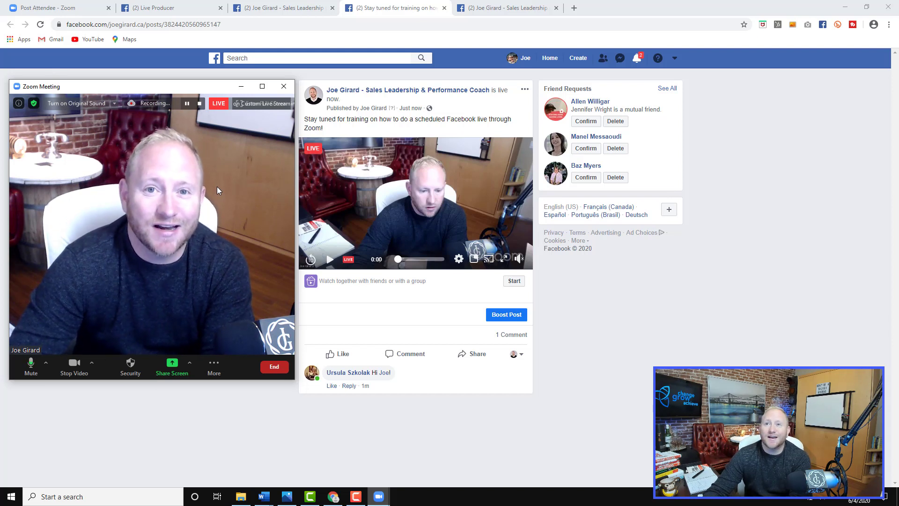
mouse_move(226, 209)
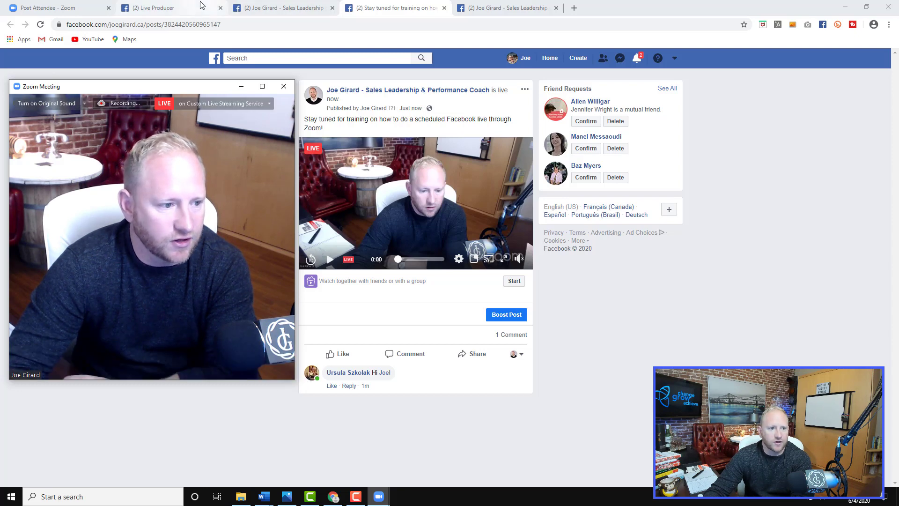
- End the live video in Live Producer and confirm
left_click(155, 8)
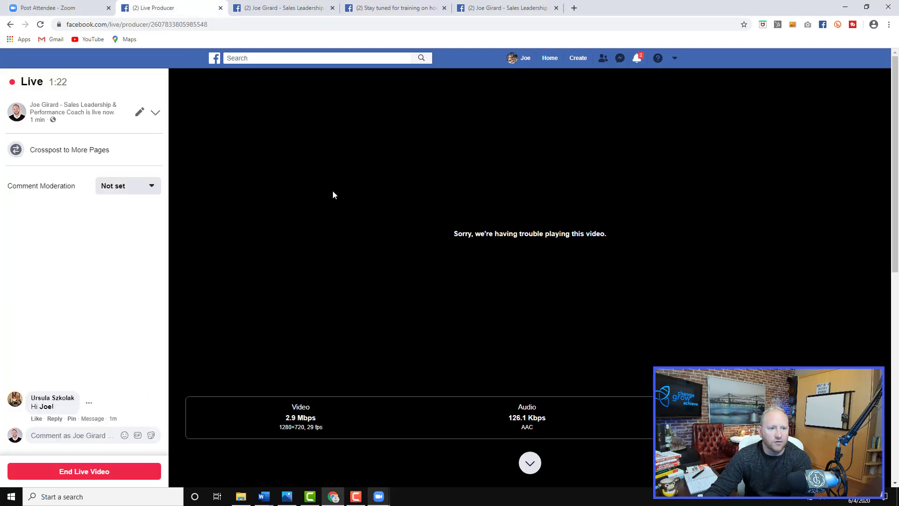
left_click(99, 474)
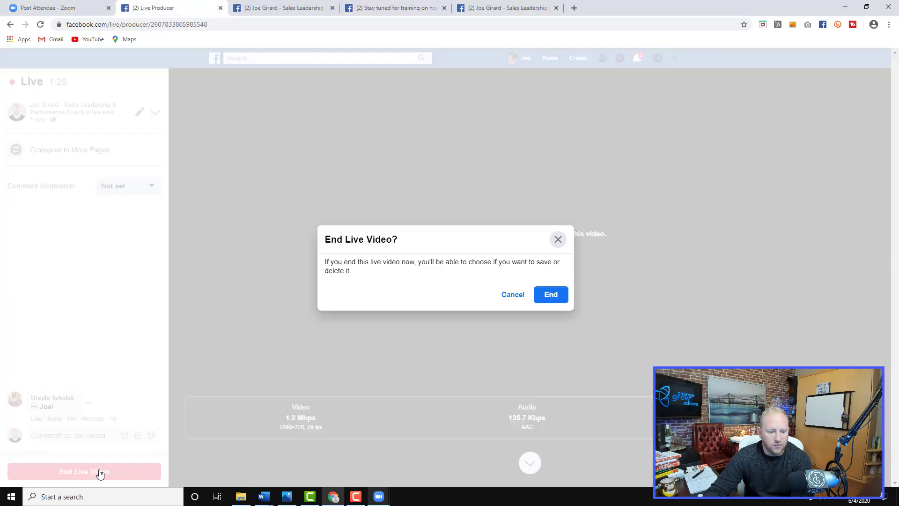
left_click(550, 294)
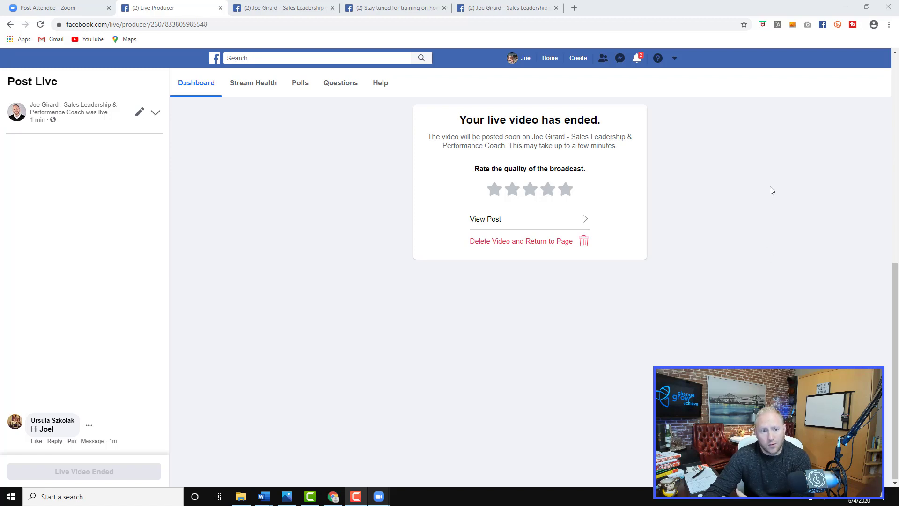
- End the Zoom meeting for all participants
mouse_move(380, 500)
left_click(408, 440)
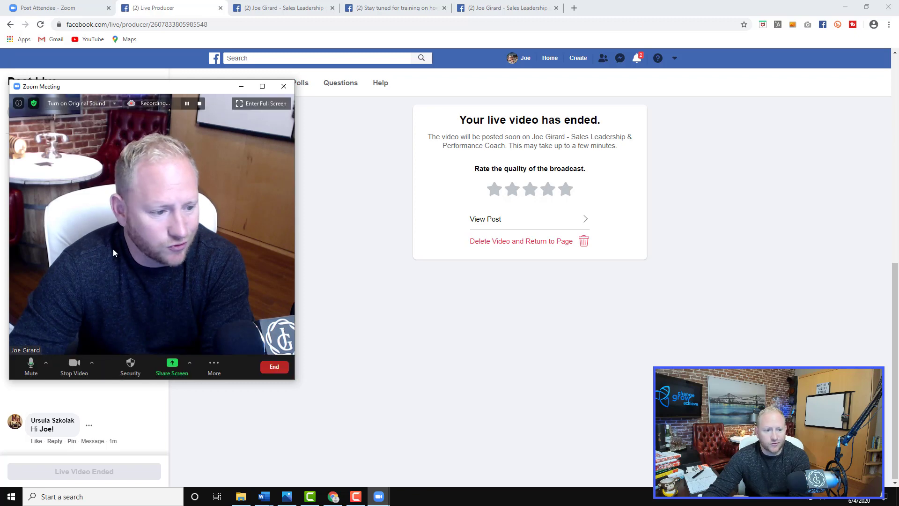
left_click_drag(191, 88, 483, 32)
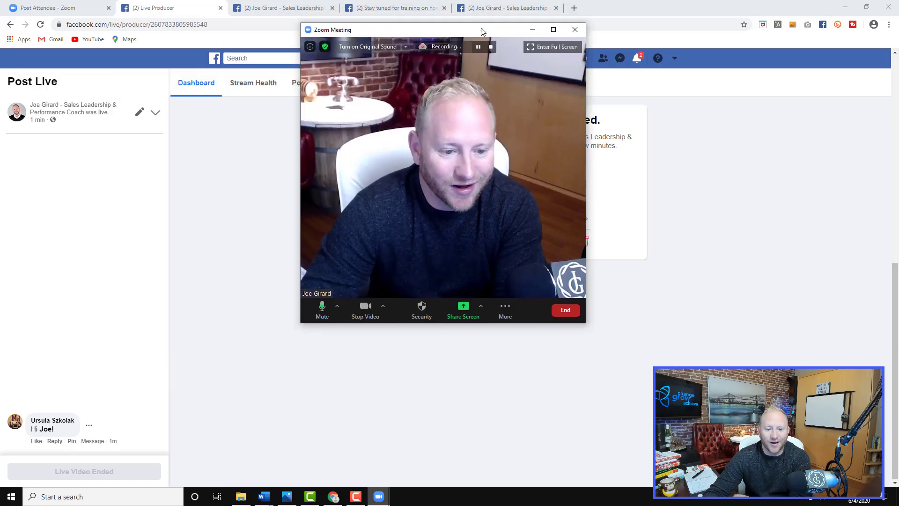
left_click(566, 310)
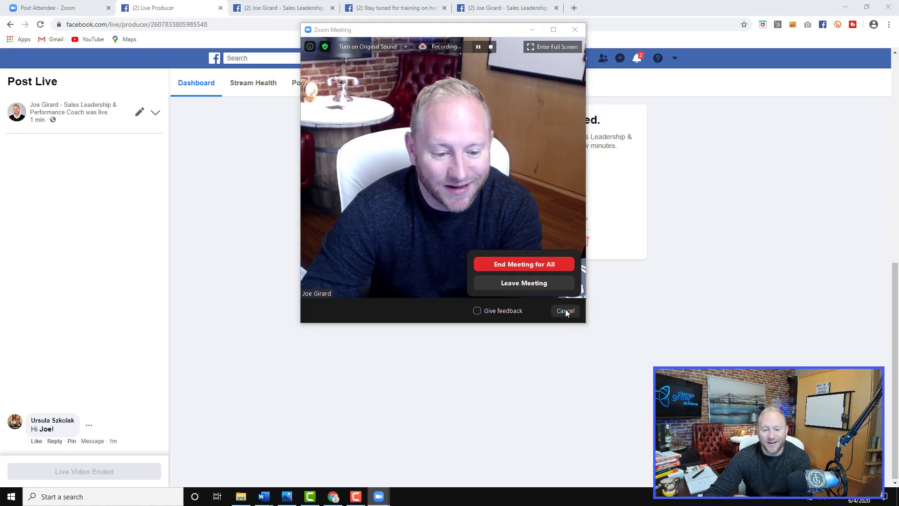
left_click(524, 263)
scroll(634, 203, "up", 10)
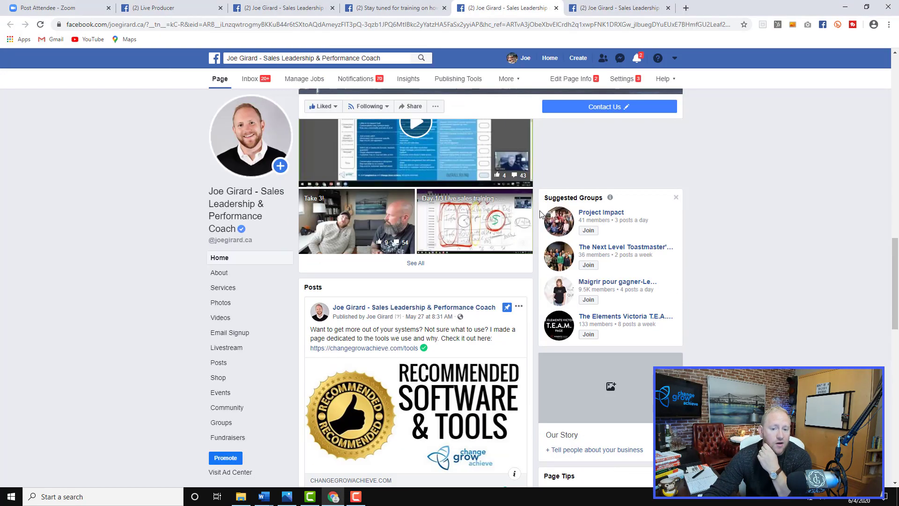
- Find the 'was live' post, play its replay with sound on, then pause it
scroll(539, 212, "up", 10)
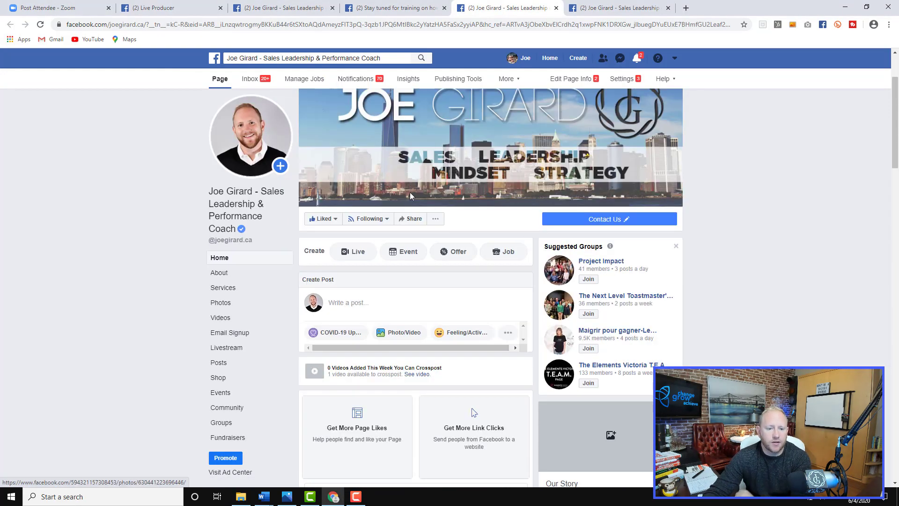
scroll(503, 263, "down", 10)
scroll(502, 264, "down", 10)
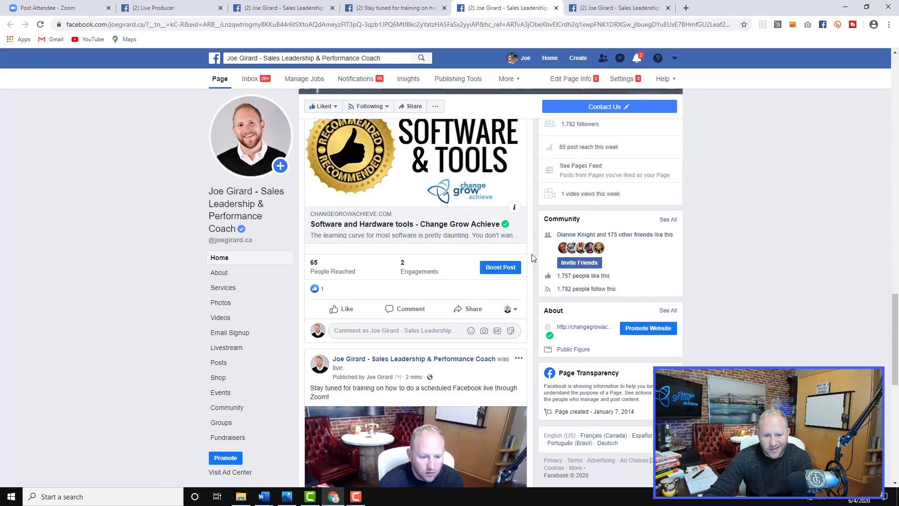
scroll(424, 405, "down", 2)
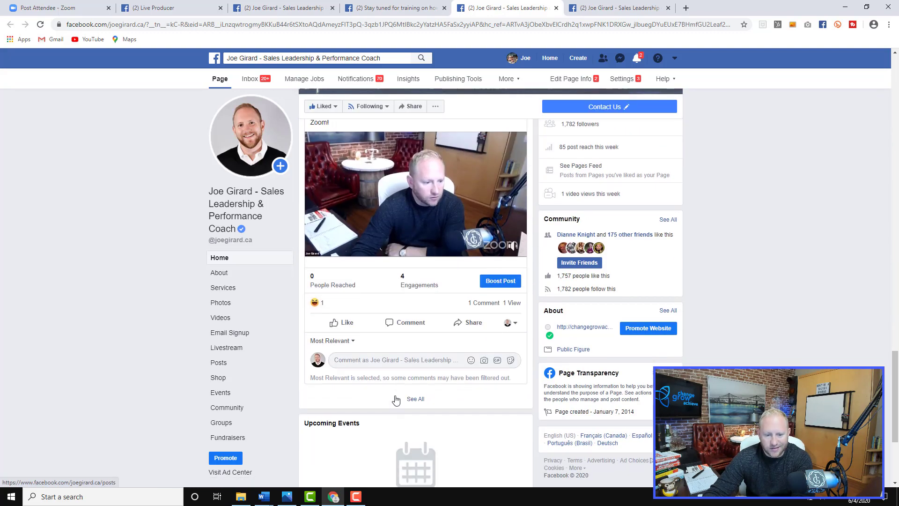
scroll(415, 385, "up", 4)
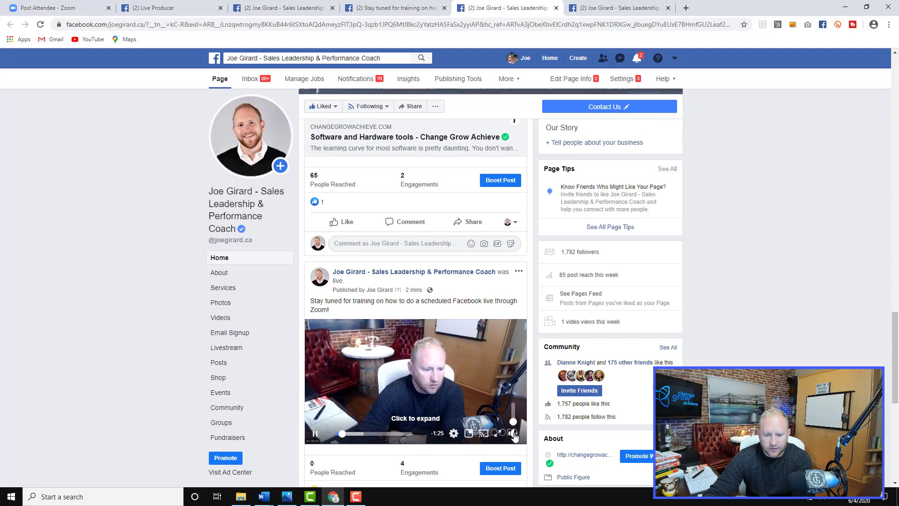
left_click(514, 413)
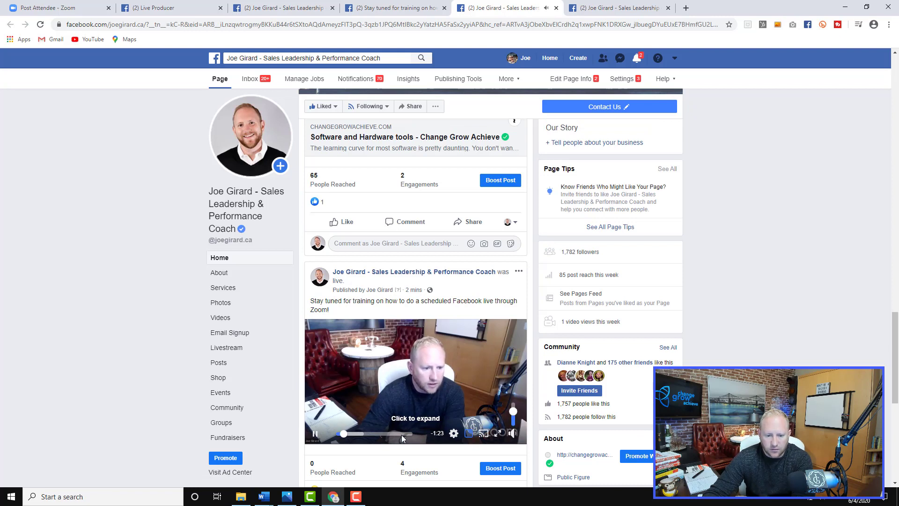
left_click(315, 433)
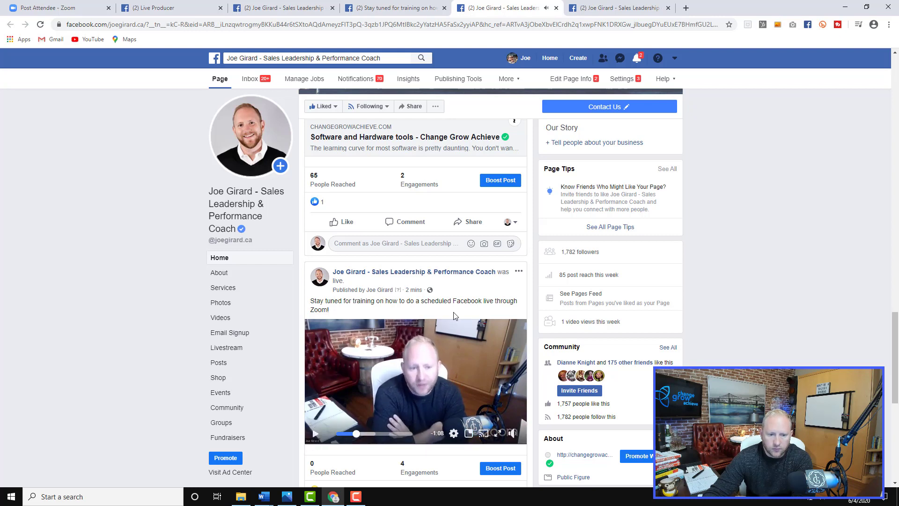